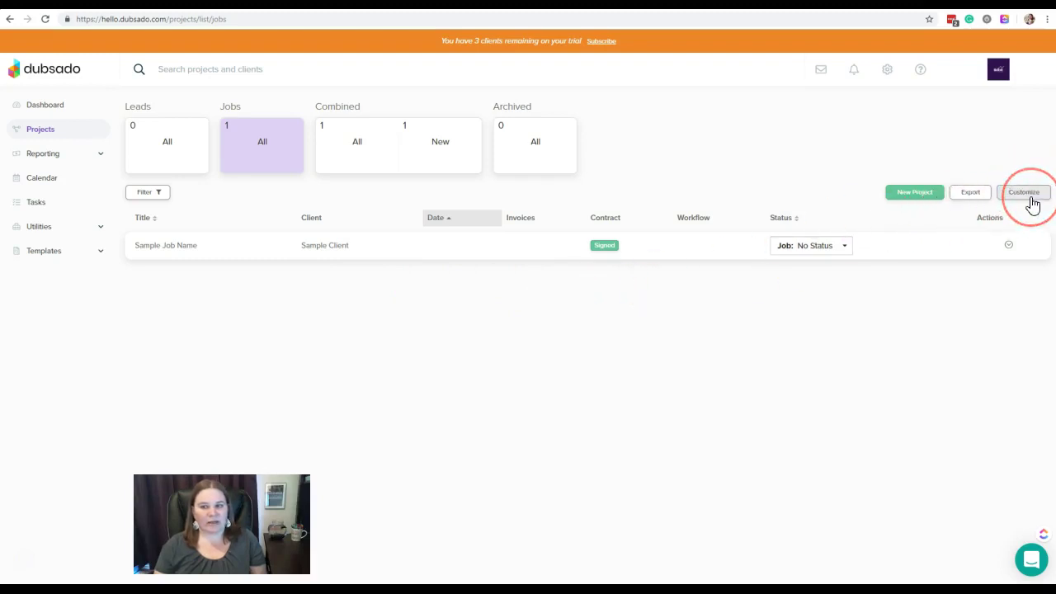
- Open the customization page for the projects list
left_click(1030, 199)
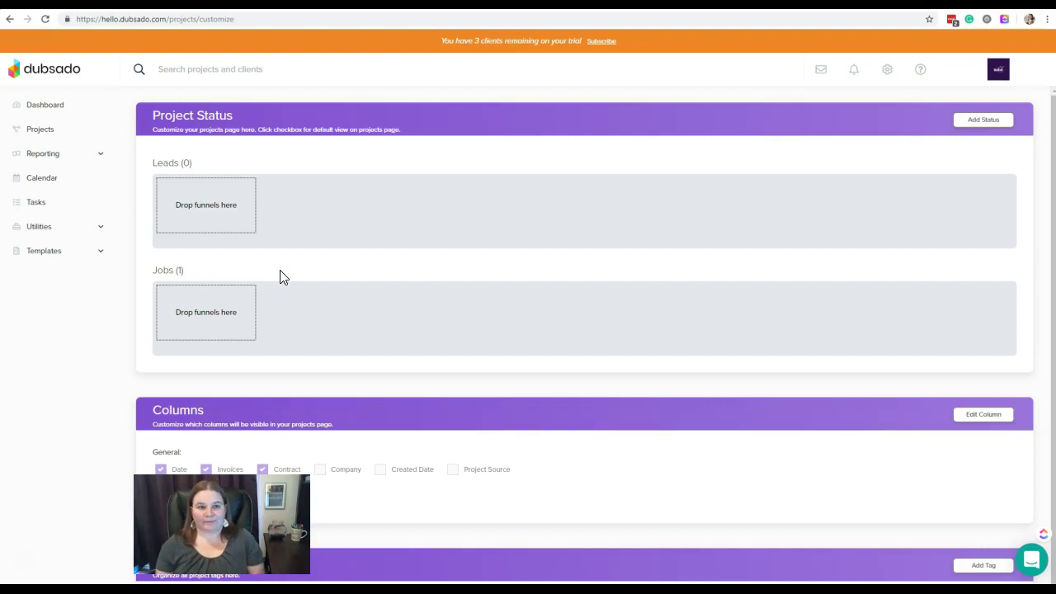
left_click_drag(351, 281, 323, 170)
left_click_drag(296, 208, 347, 264)
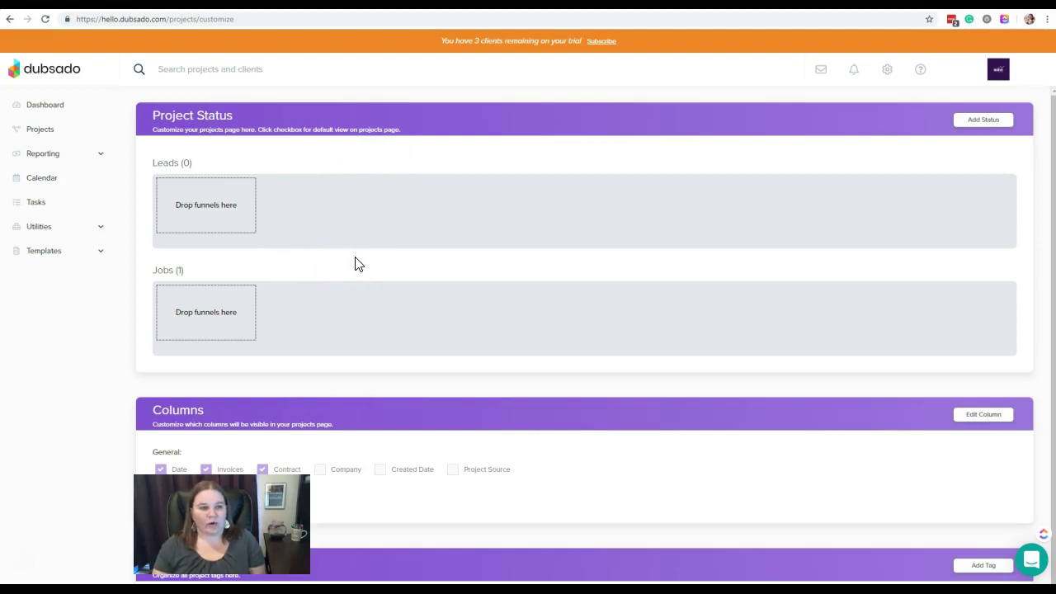
left_click(232, 181)
left_click_drag(233, 187, 198, 206)
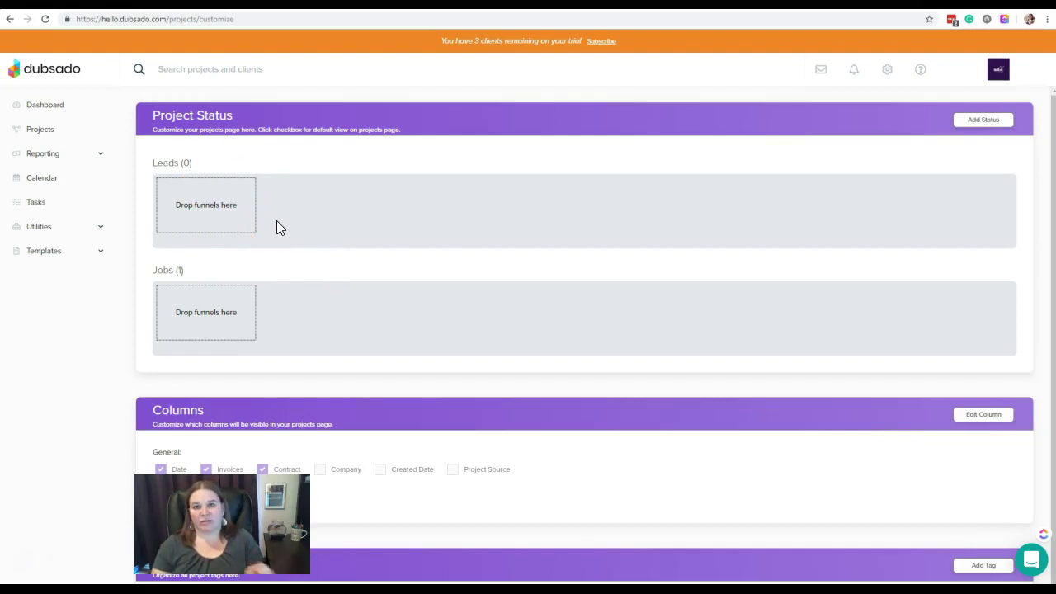
left_click_drag(283, 281, 266, 324)
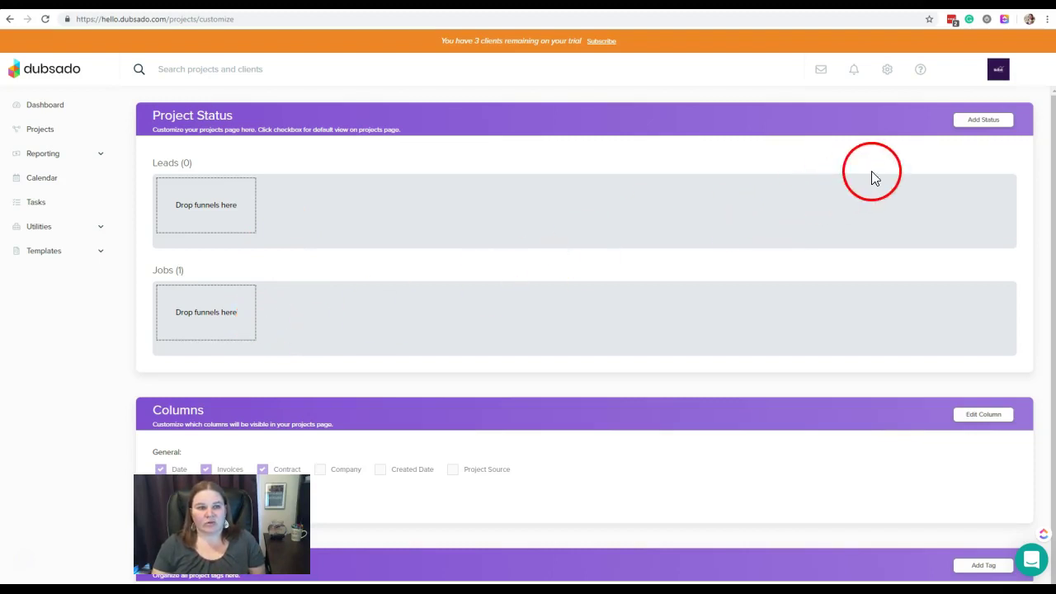
- Add a project status named "Initial Inquiry" of type Lead and save it
left_click(1011, 124)
left_click(430, 304)
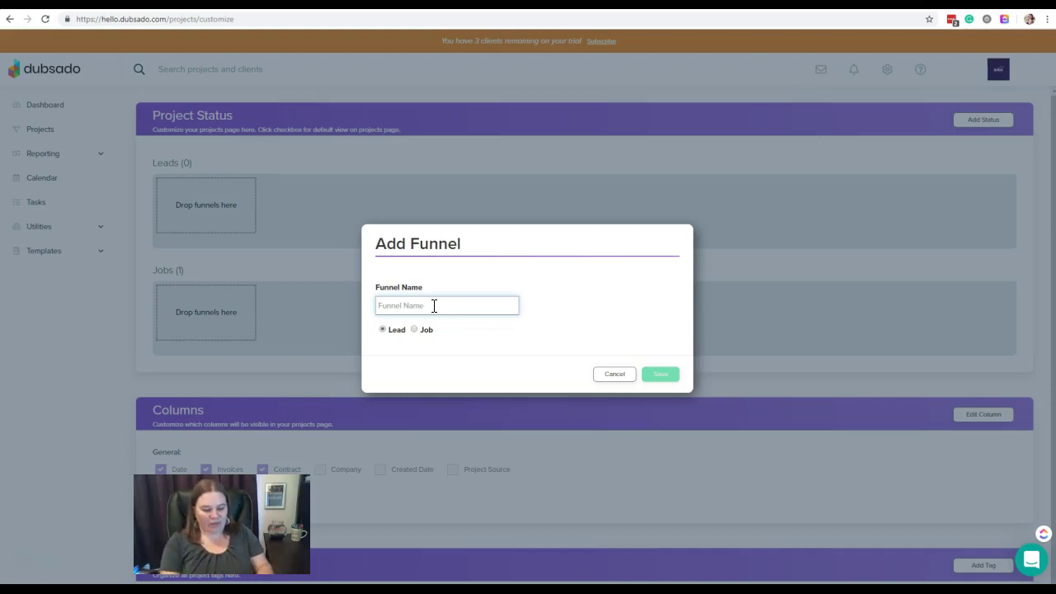
type("Initi")
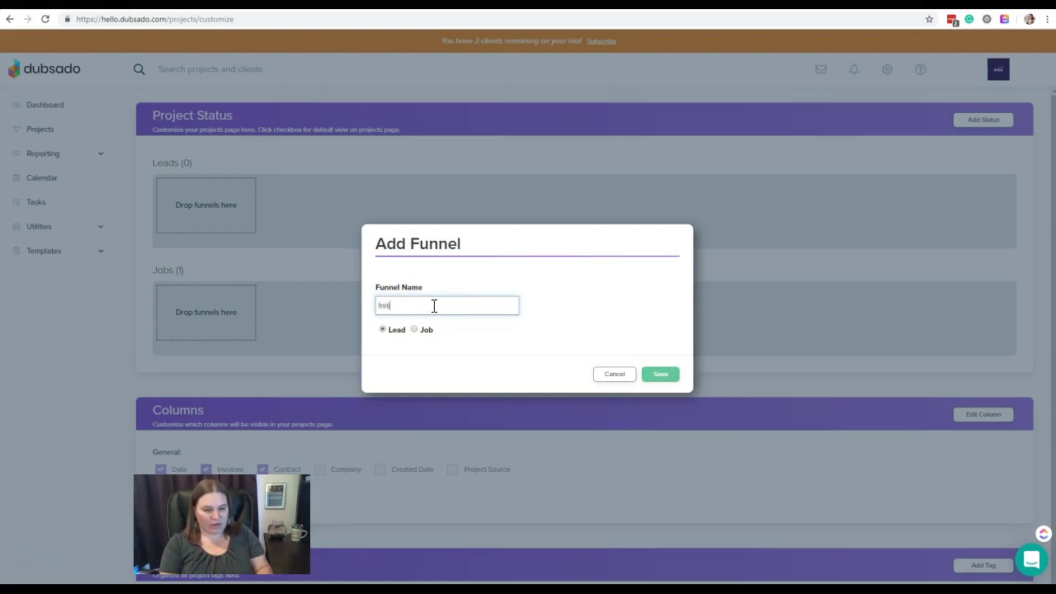
type("al Inquiry")
left_click_drag(434, 306, 391, 354)
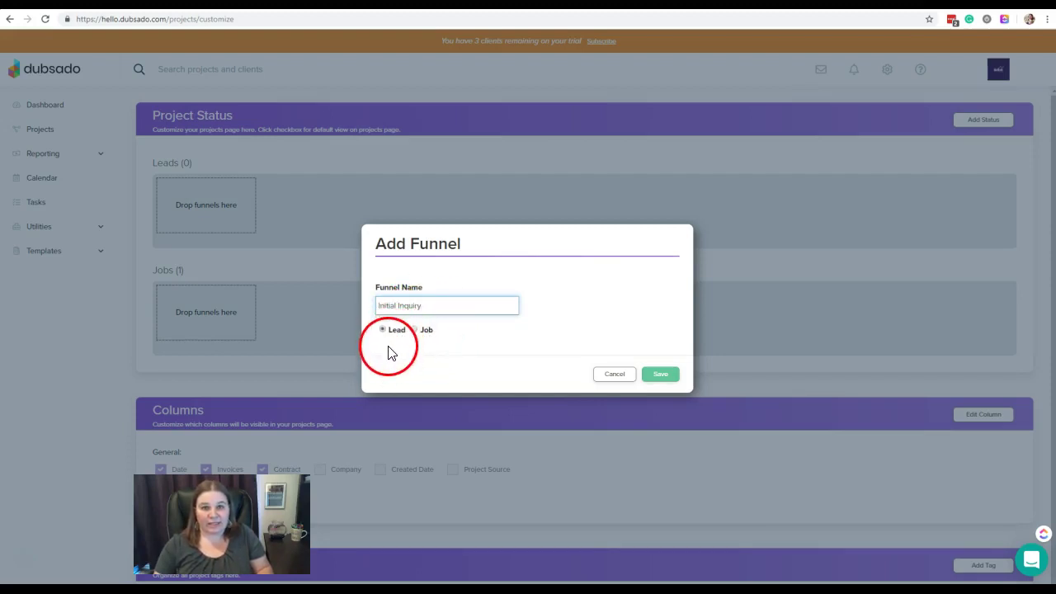
left_click(664, 379)
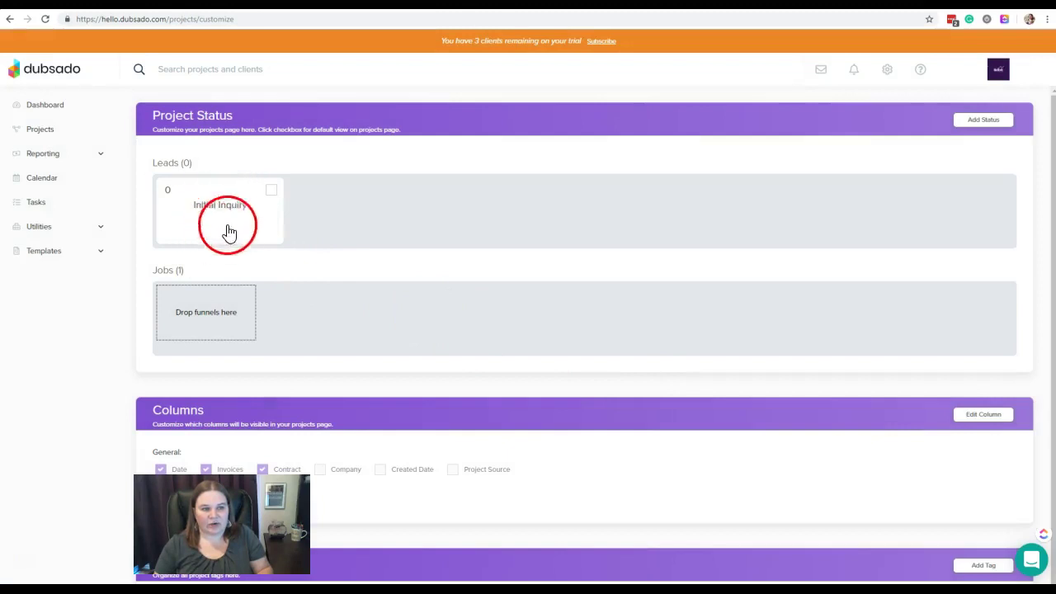
- Add another Lead status to the project statuses, named "Discovery Call Scheduled", and save it
left_click(1008, 120)
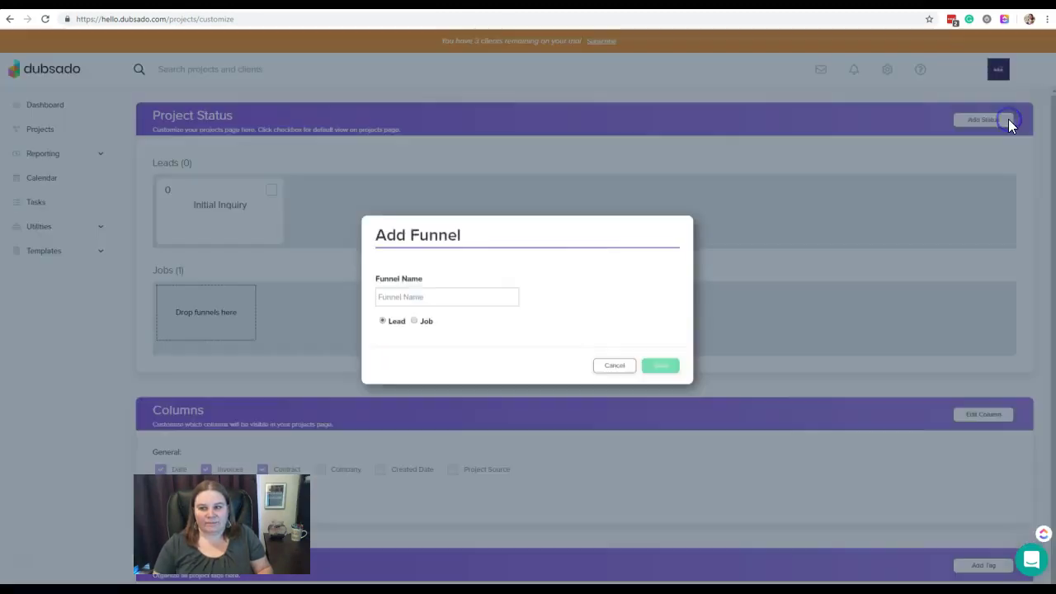
left_click(481, 304)
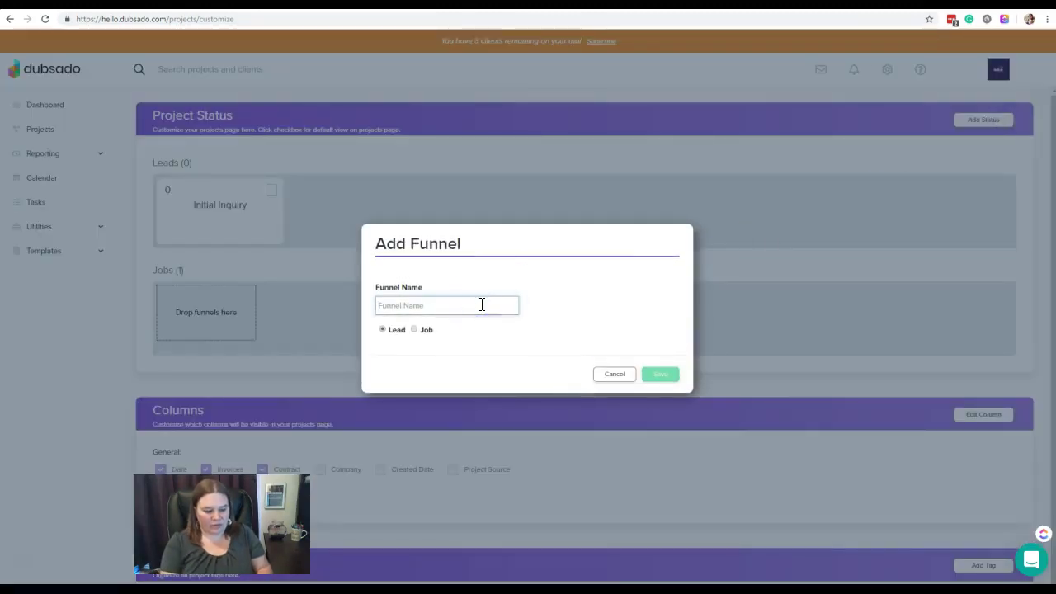
type("Discovery Call Scheduled")
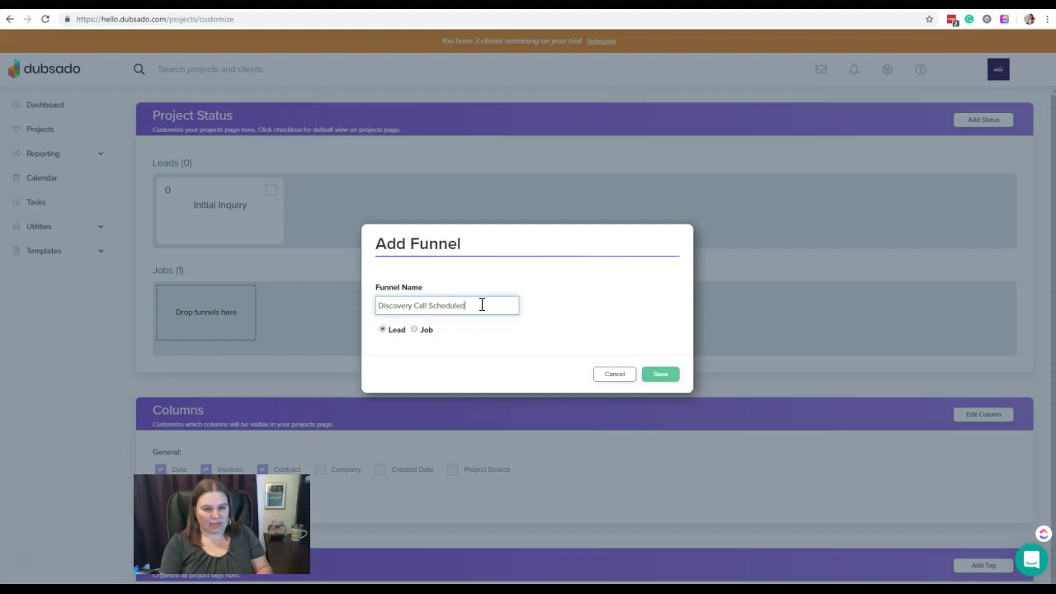
left_click(458, 330)
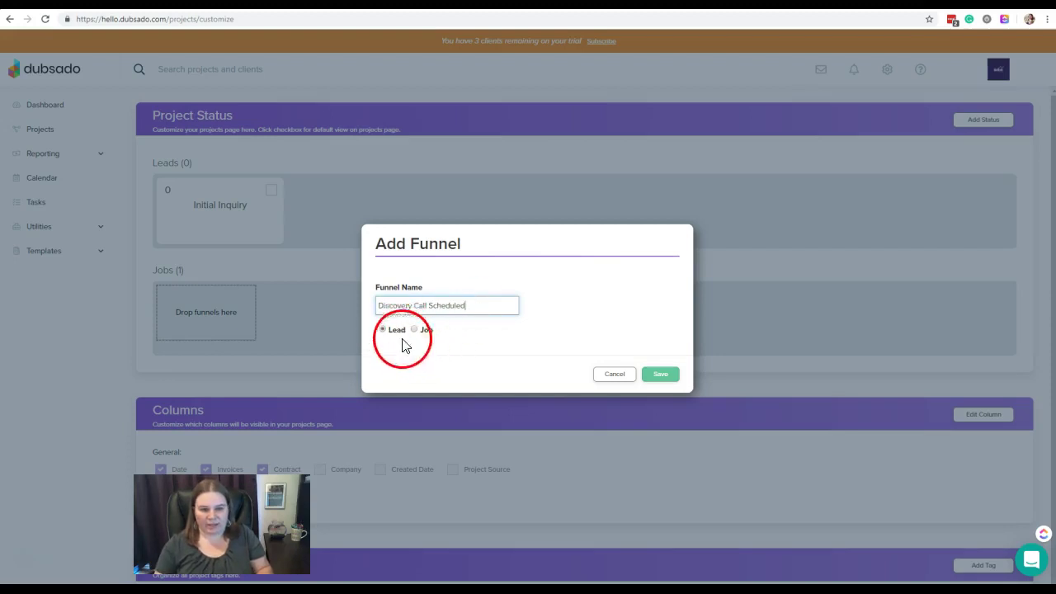
left_click(662, 375)
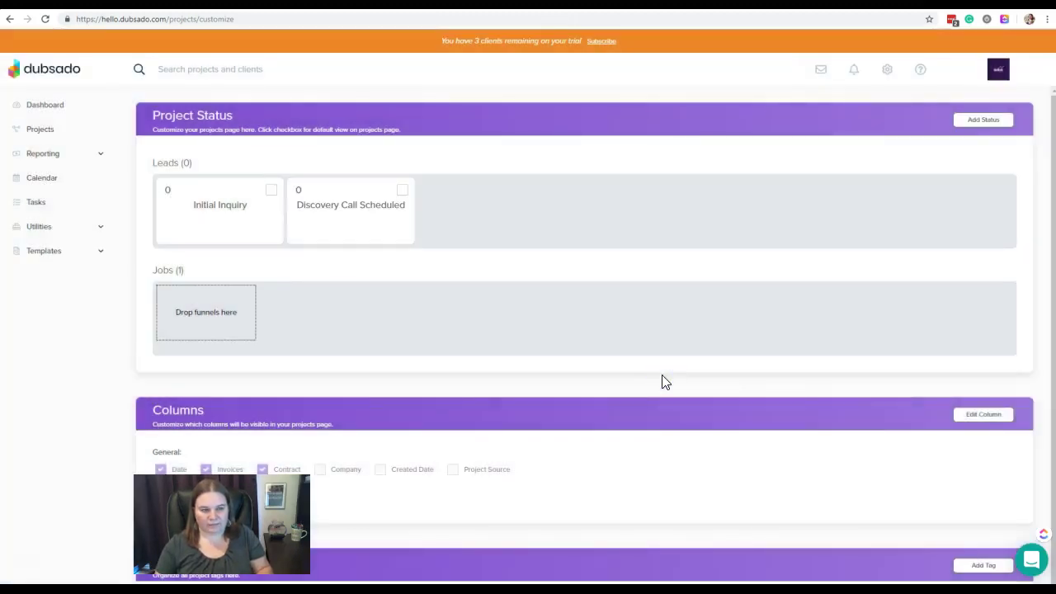
- Create and save a Lead status named "Proposal Sent"
left_click(1002, 120)
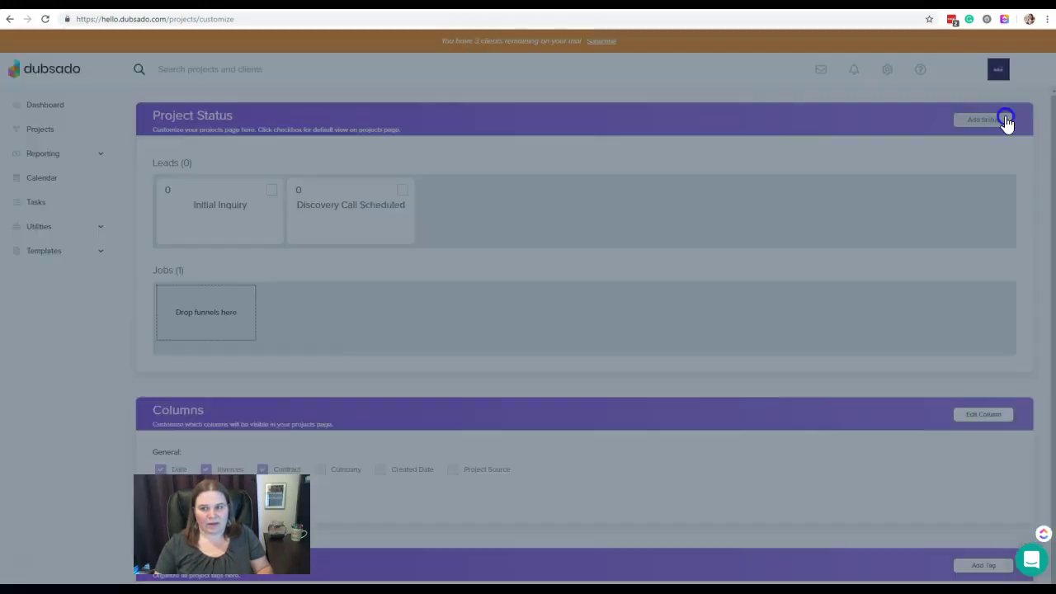
left_click(495, 306)
type("Pr")
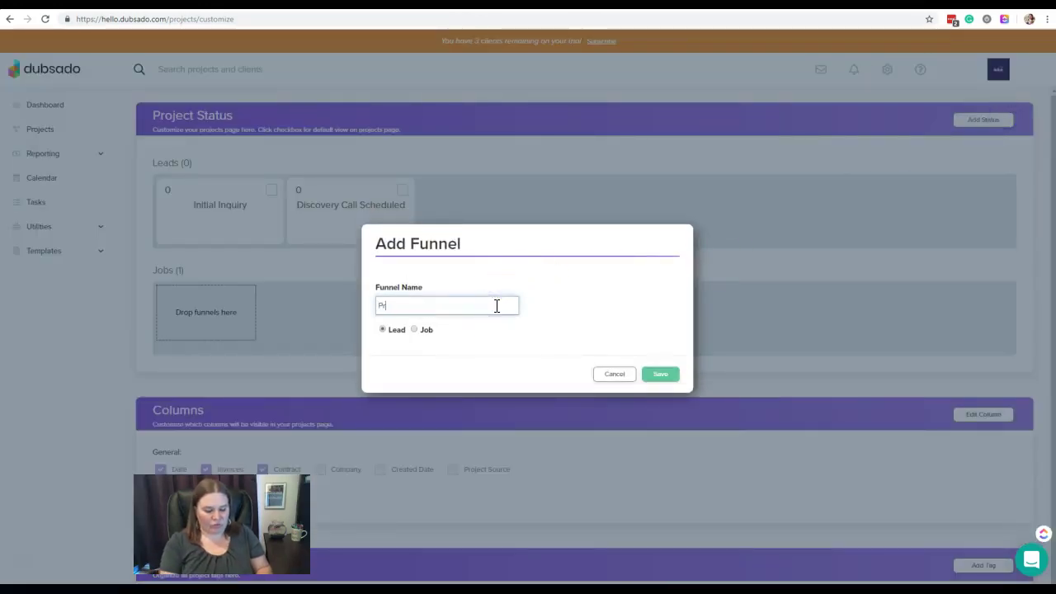
type("oposal Sent")
left_click(662, 379)
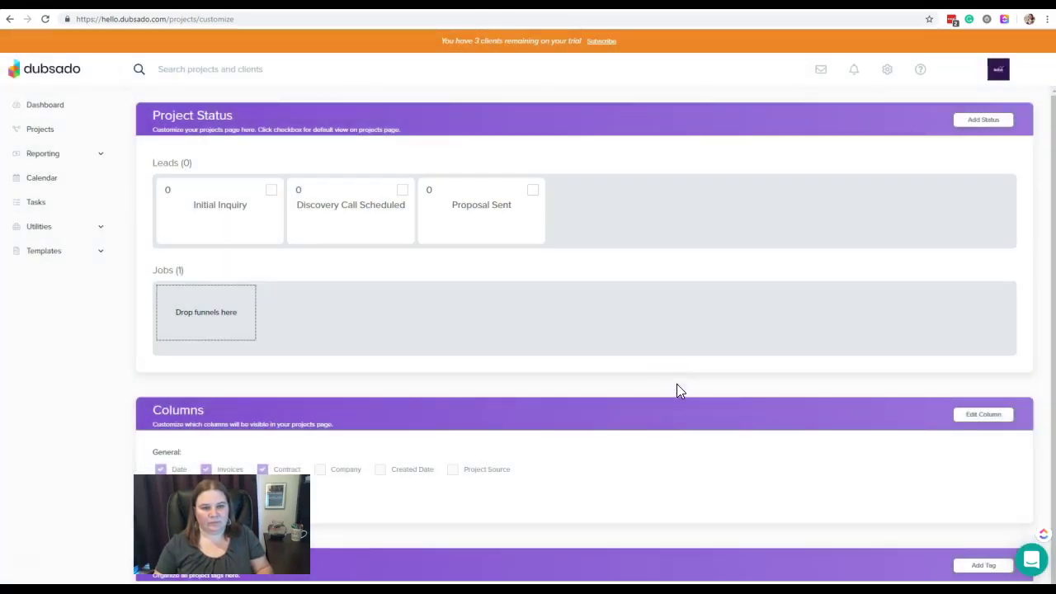
- Create and save a Lead status named "Contract Signed"
left_click(1003, 124)
left_click(471, 307)
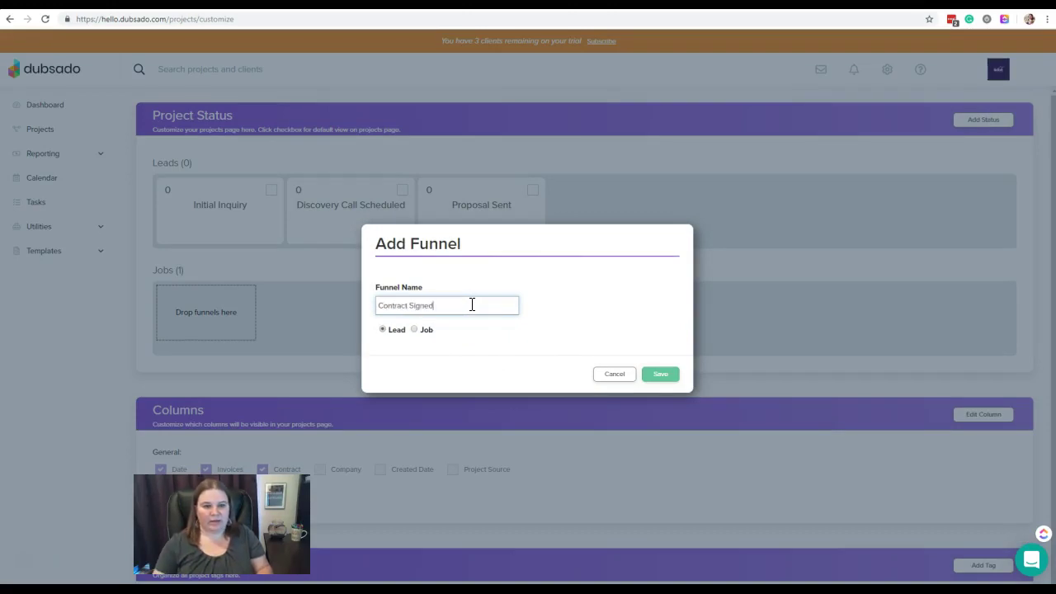
left_click(662, 375)
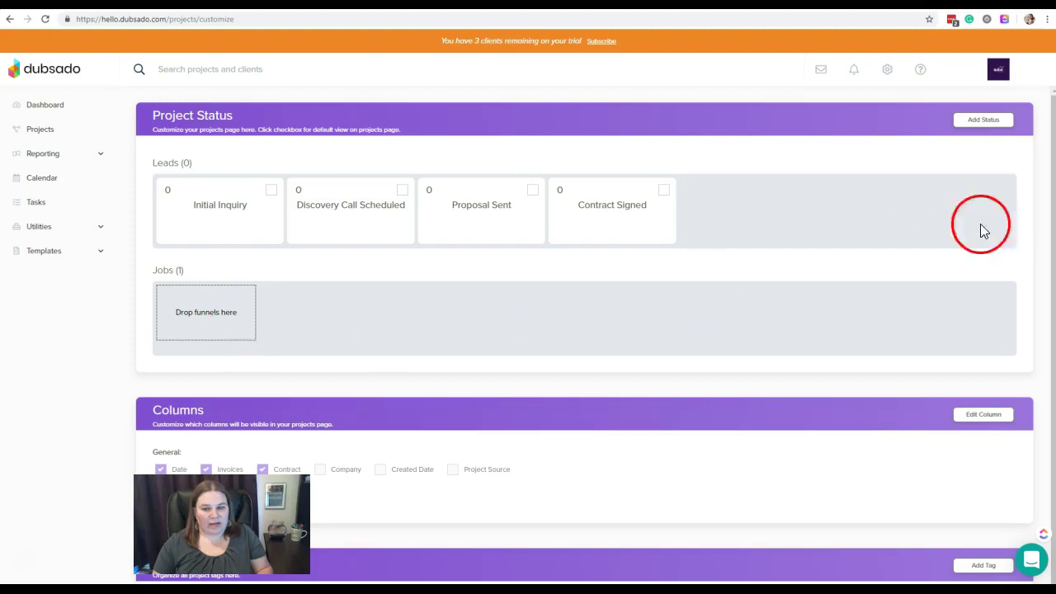
- Add a project status named "Account Audits", set its type to Job and save it
left_click(990, 120)
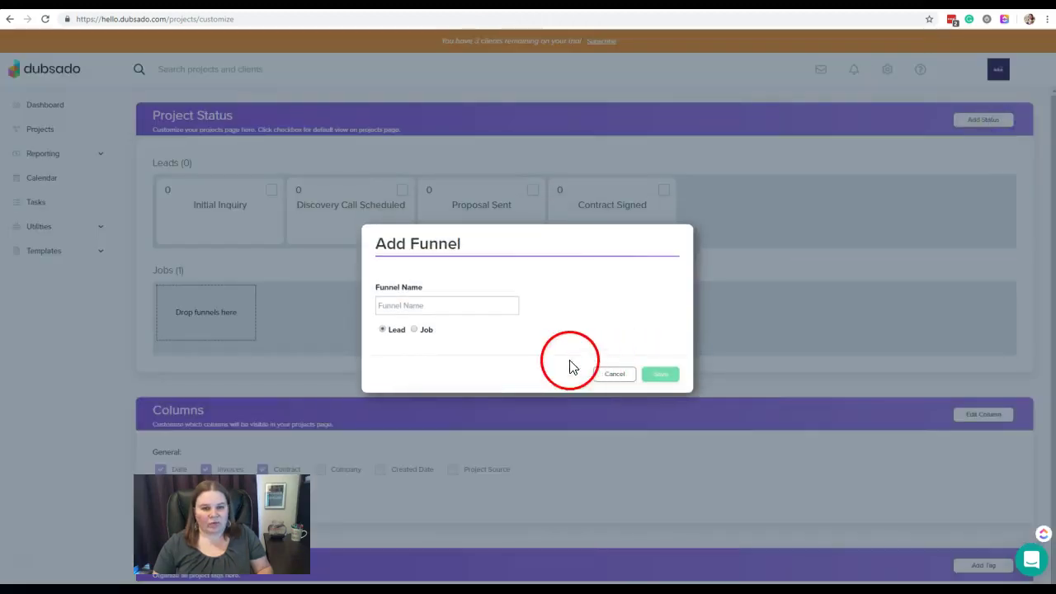
left_click(492, 306)
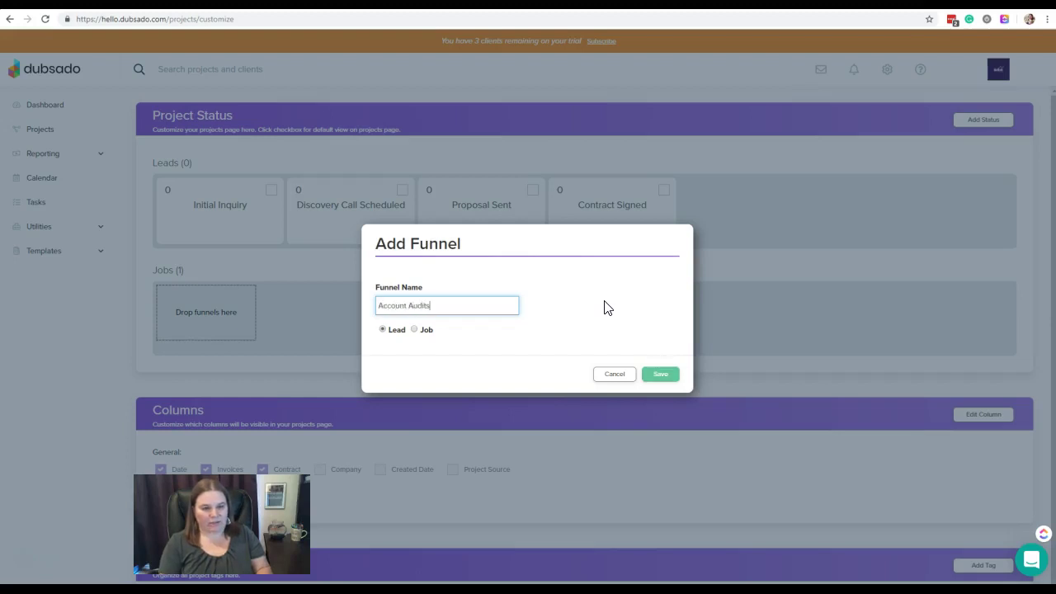
left_click(415, 329)
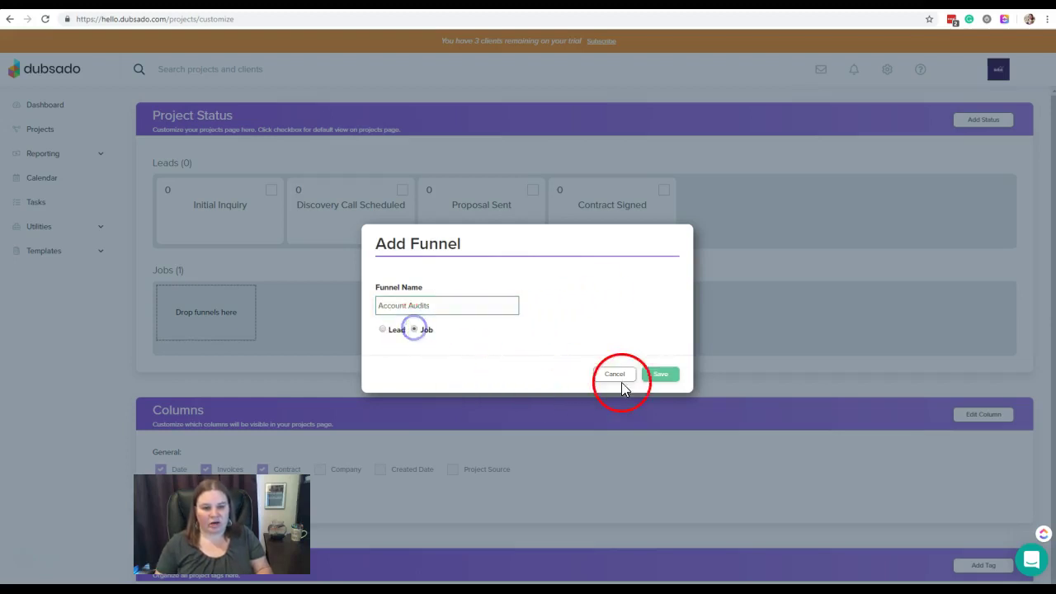
left_click(661, 376)
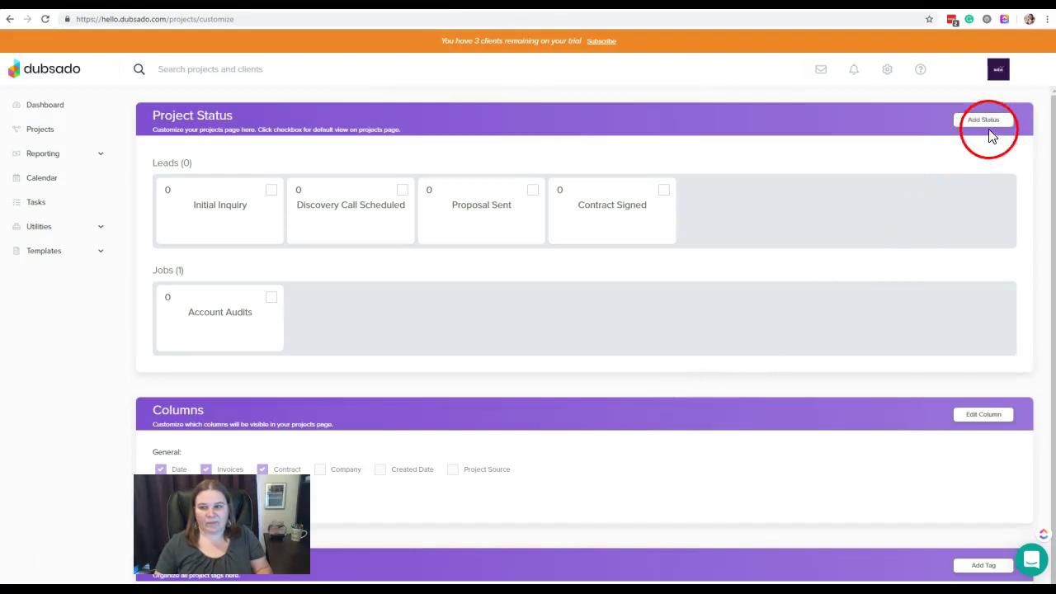
- Add a second Job status named "Basic Setups" to the project statuses and save it
left_click(984, 122)
left_click(459, 305)
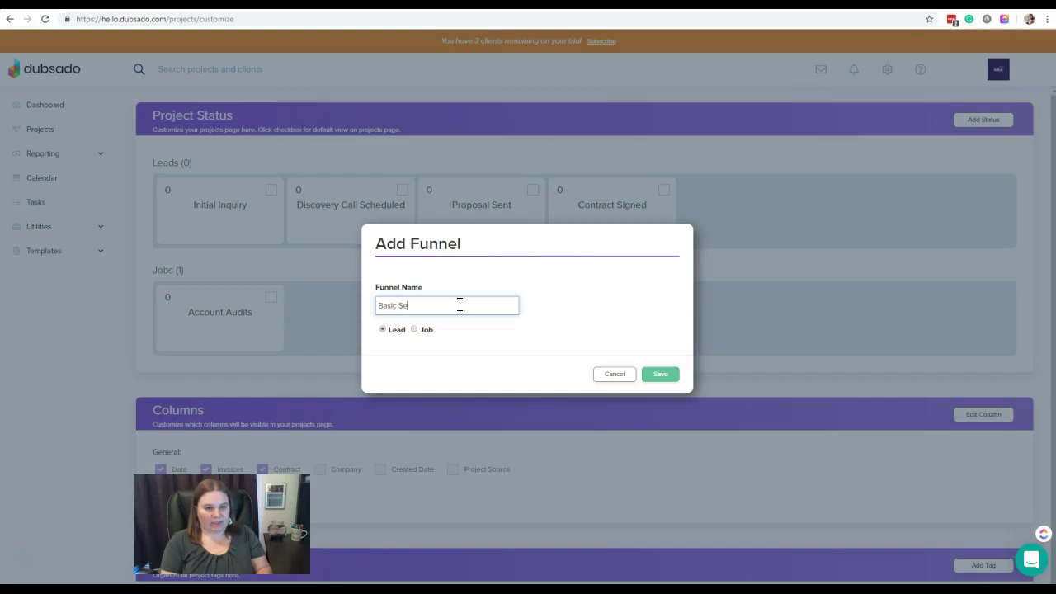
left_click(415, 330)
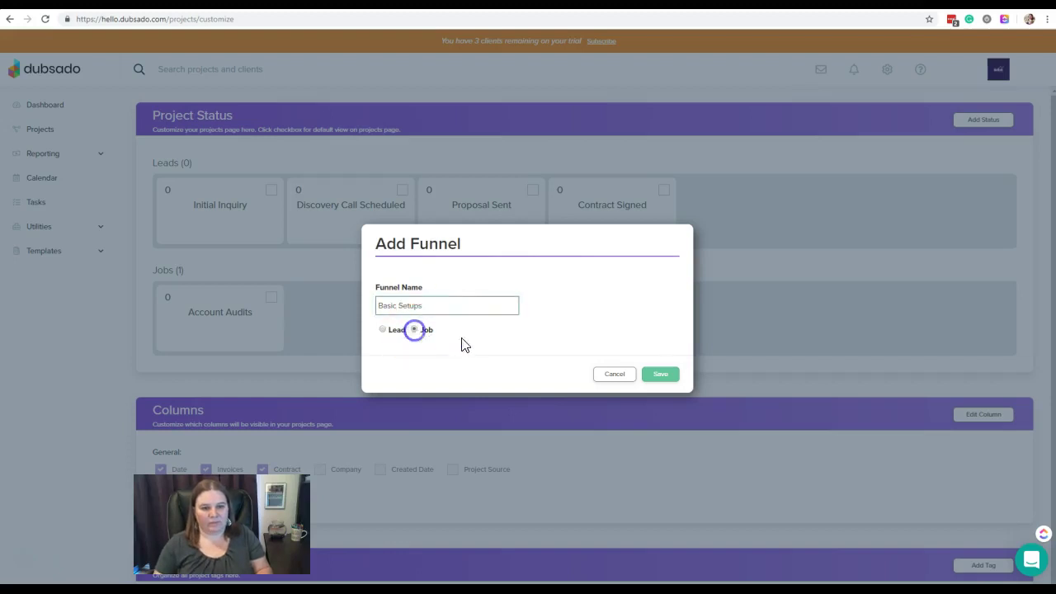
left_click(648, 375)
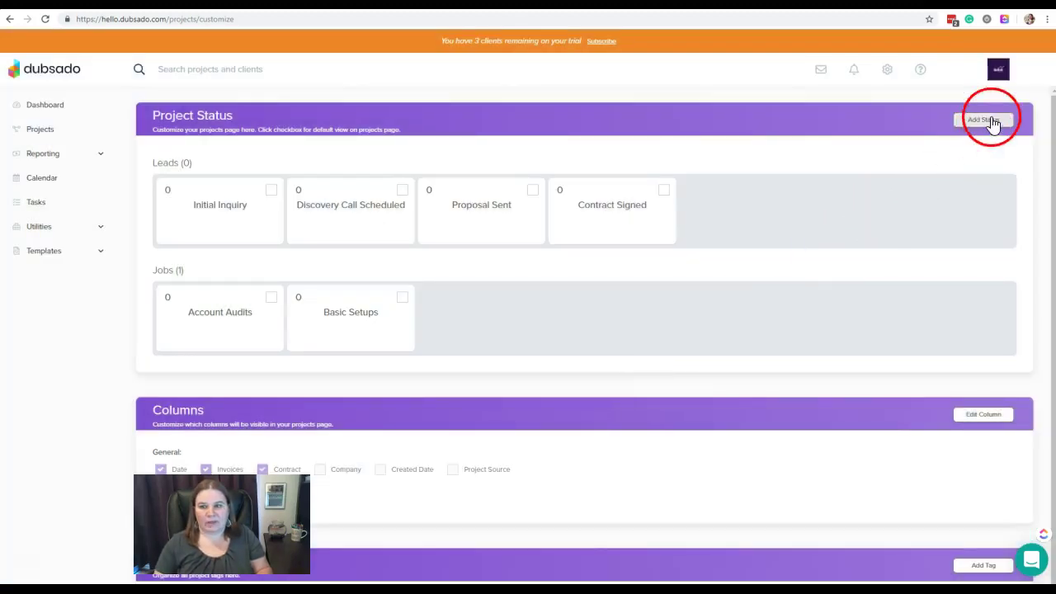
- Create and save a Job status named "Workflow Strategy"
left_click(983, 119)
left_click(494, 310)
type("Workflow Strategy")
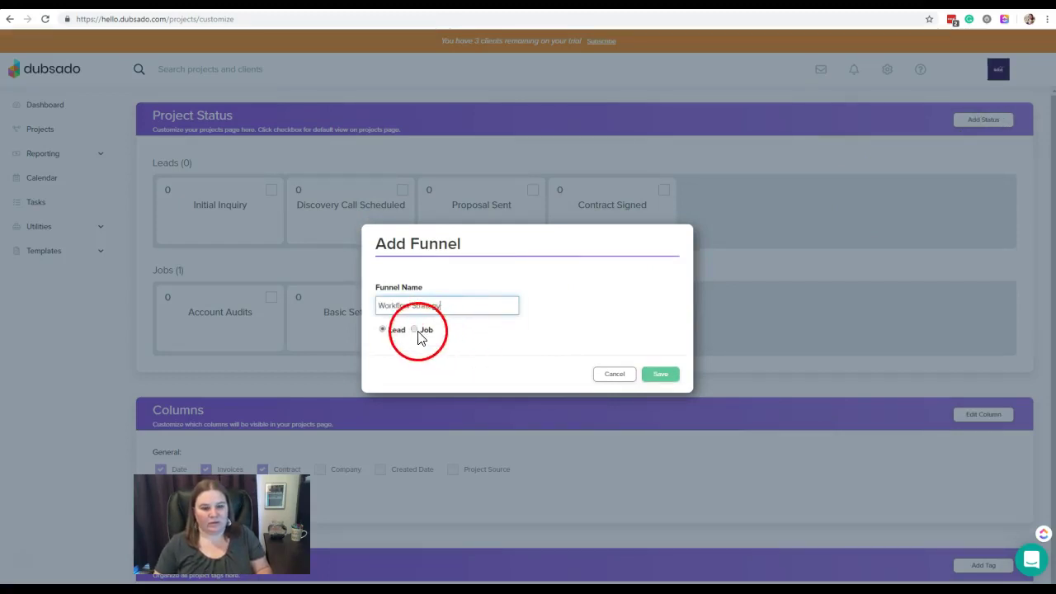
left_click(415, 330)
left_click(663, 374)
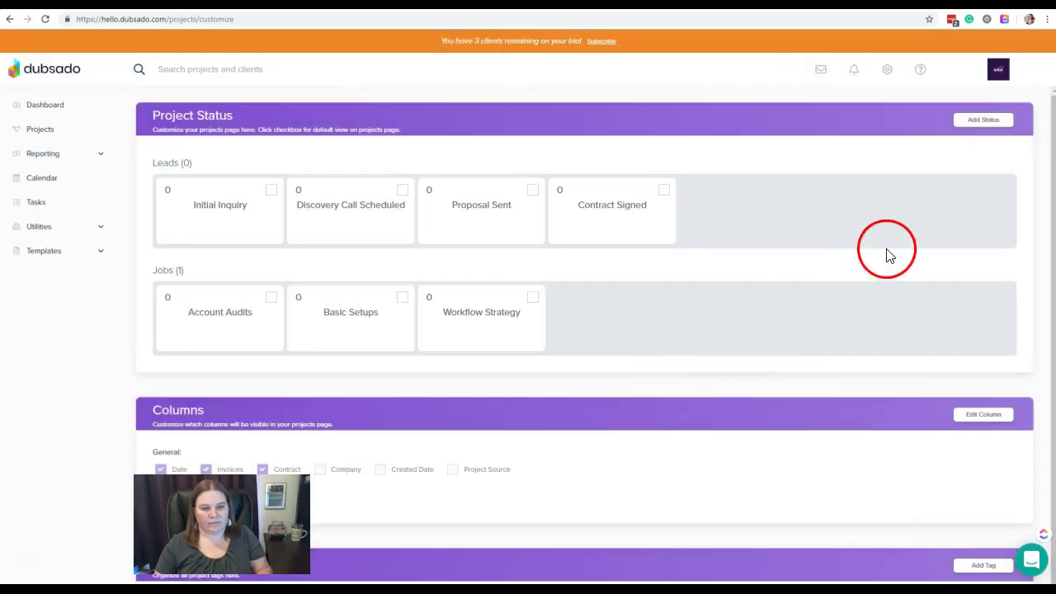
- Create and save a Job status named "Implementation"
left_click(999, 120)
left_click(480, 307)
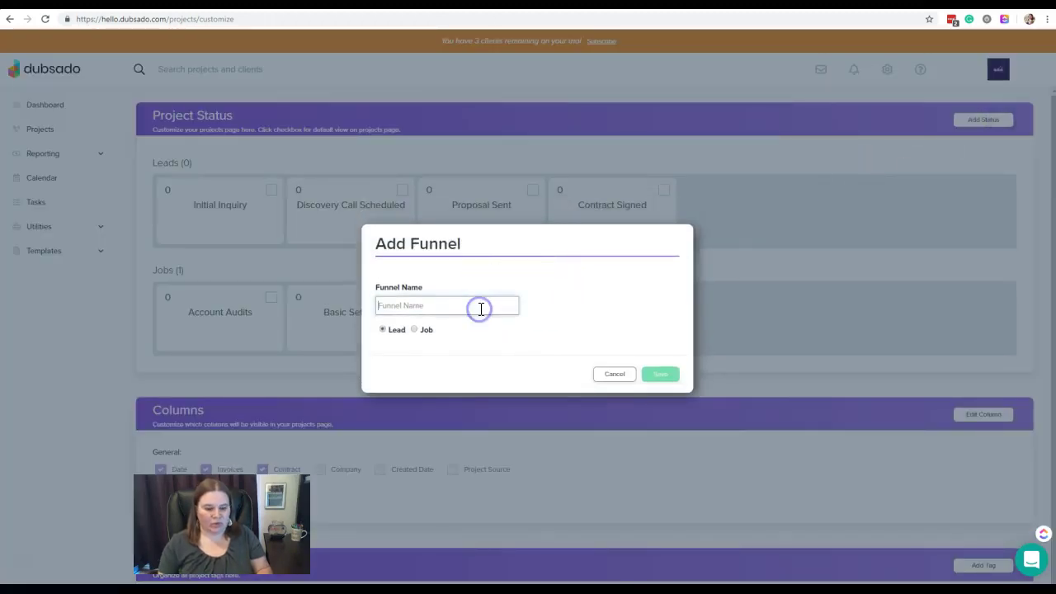
type("(")
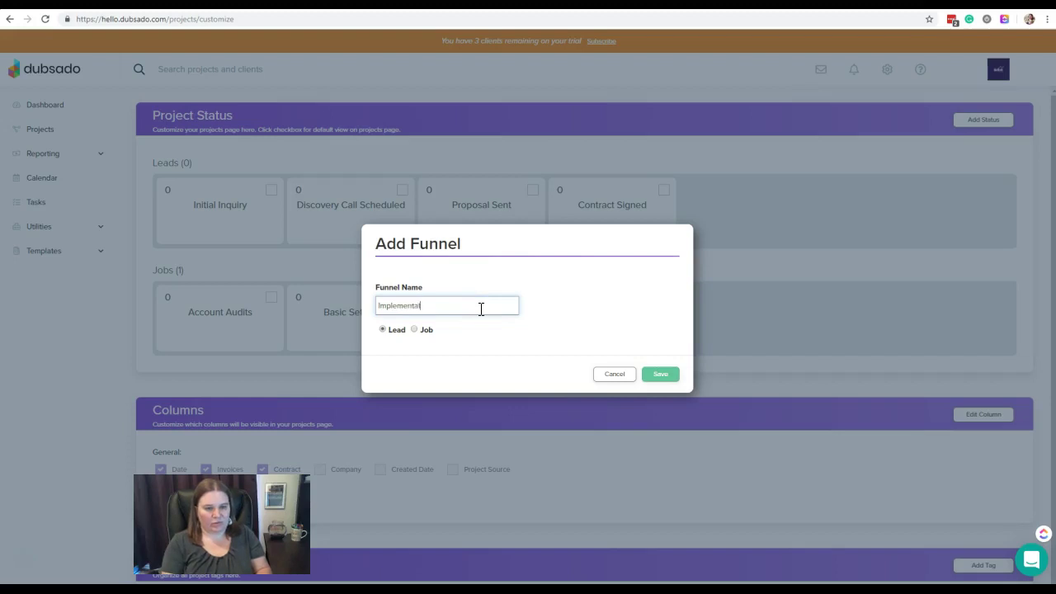
left_click(415, 329)
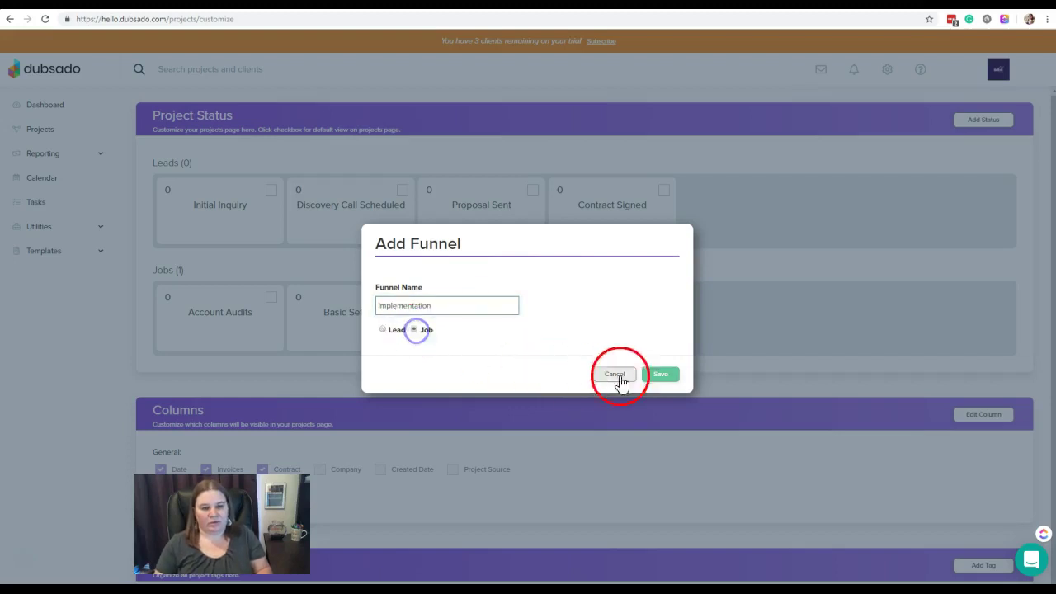
left_click(661, 373)
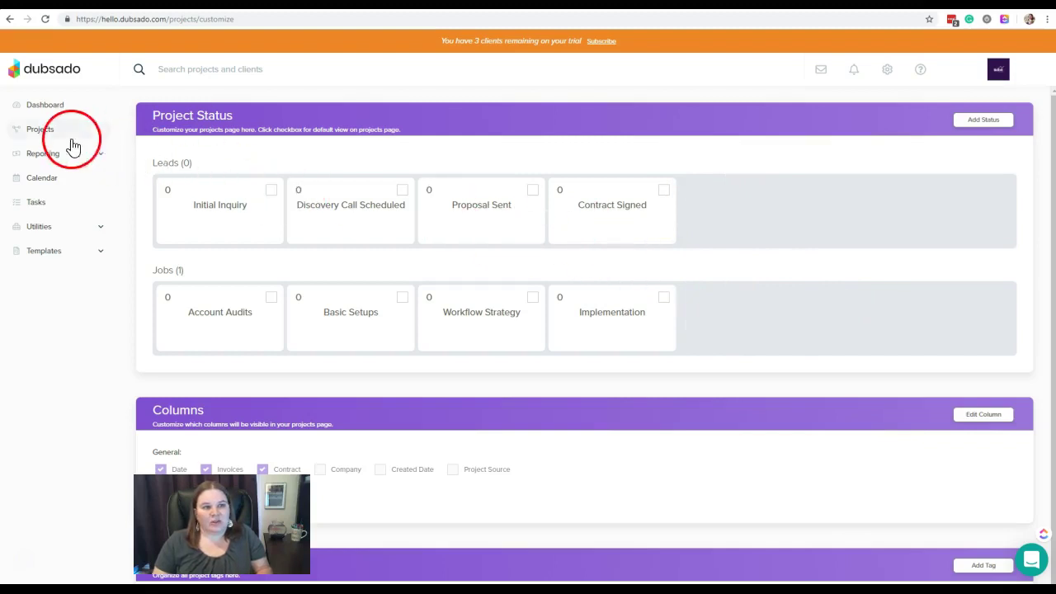
- Return to the projects list and view the full sets of Leads and Jobs statuses above it
left_click(41, 132)
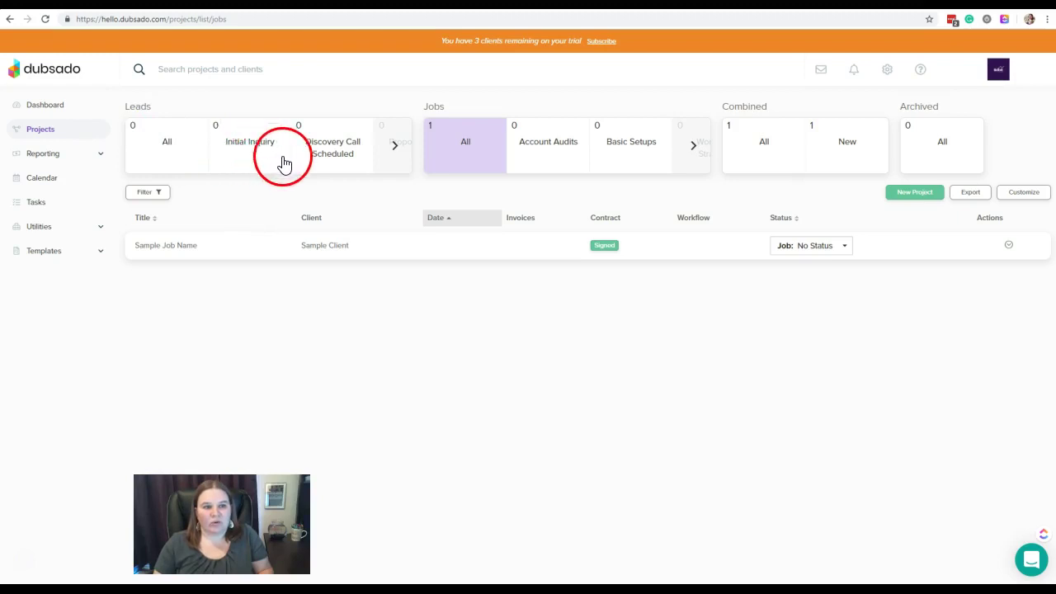
left_click(397, 161)
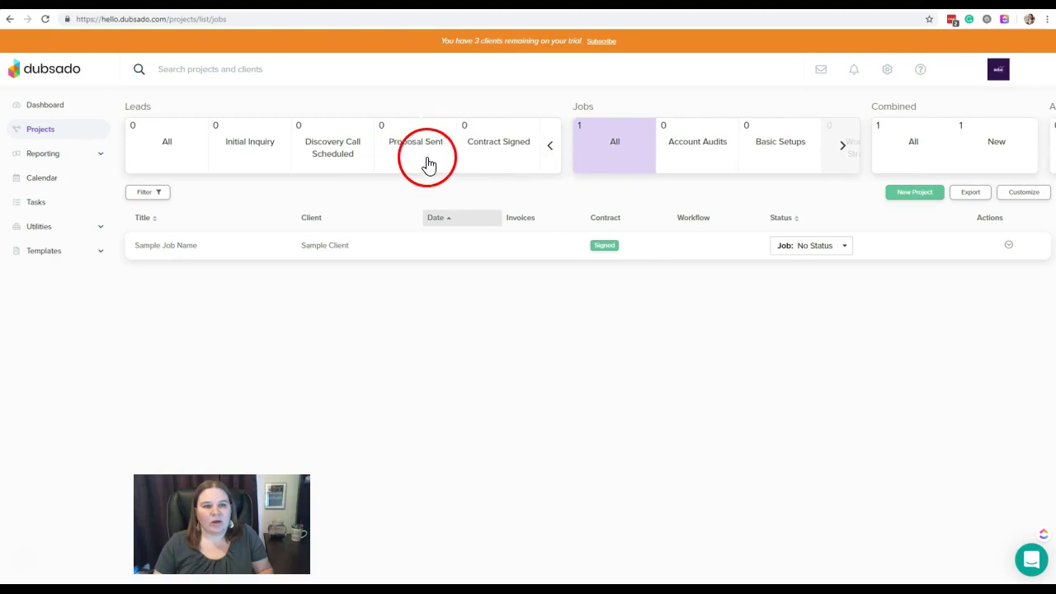
left_click(553, 149)
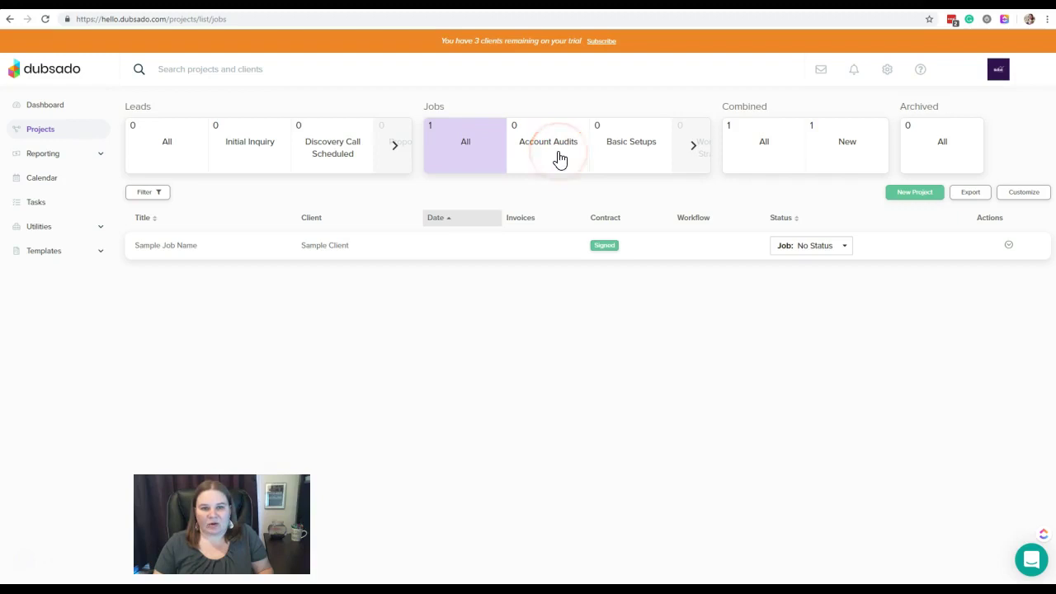
left_click(695, 149)
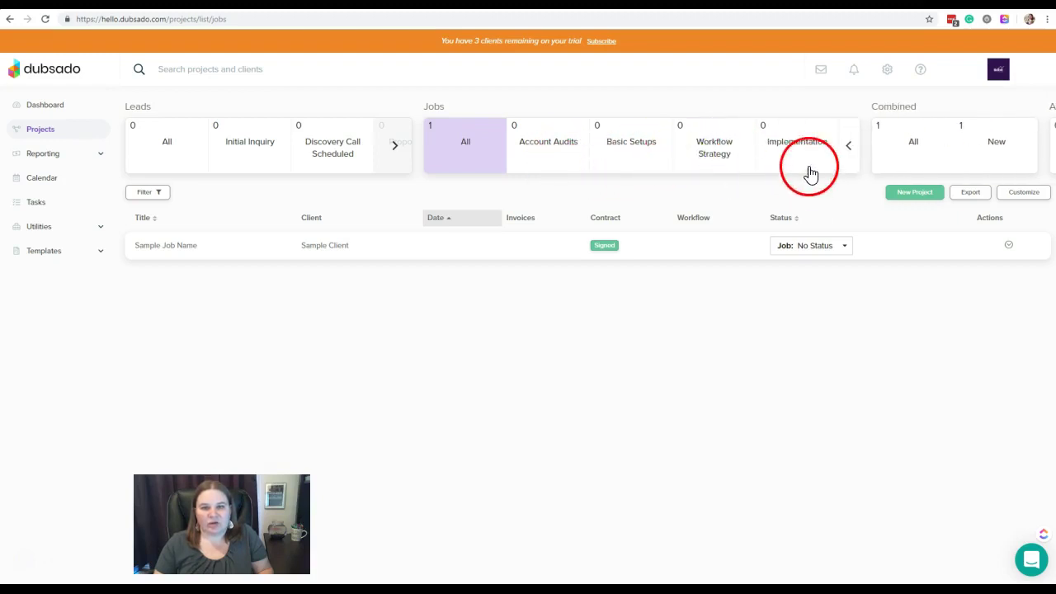
- Collapse and re-expand the Jobs statuses, expand the Leads statuses, and show the projects under Discovery Call Scheduled
left_click(850, 146)
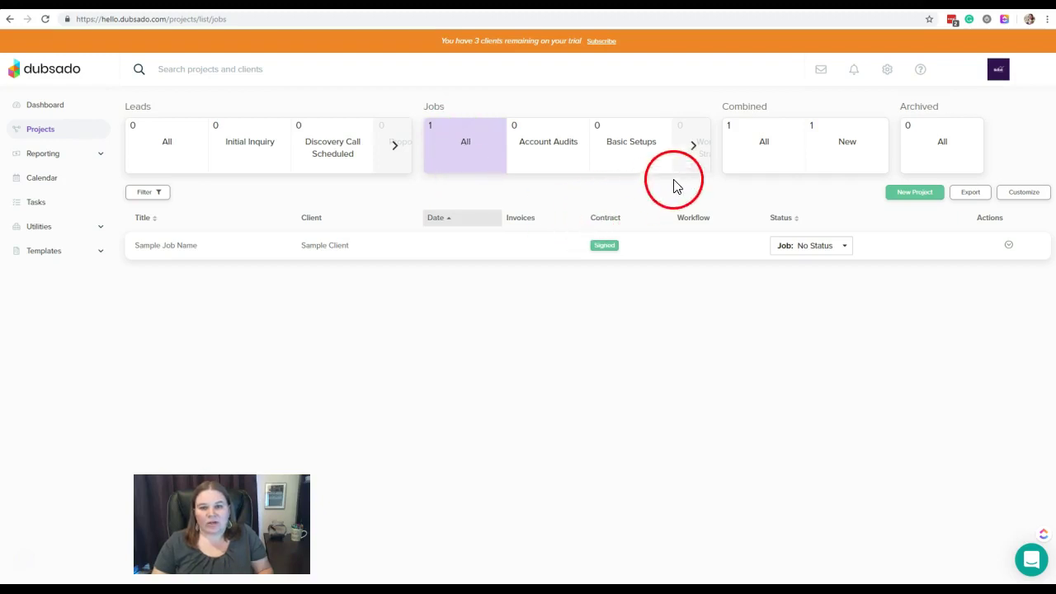
left_click(698, 156)
left_click(402, 150)
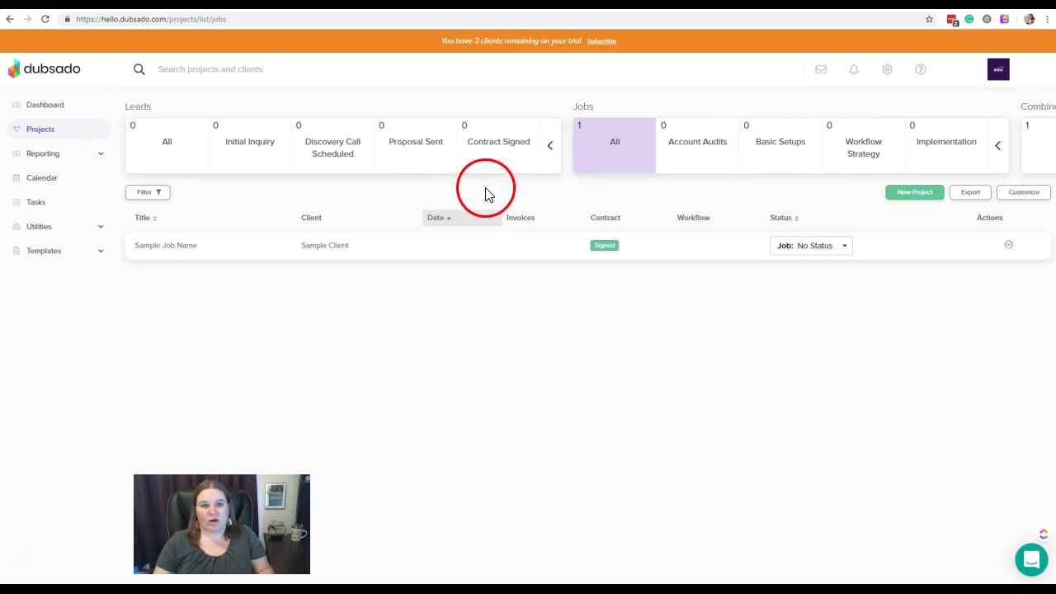
left_click(345, 151)
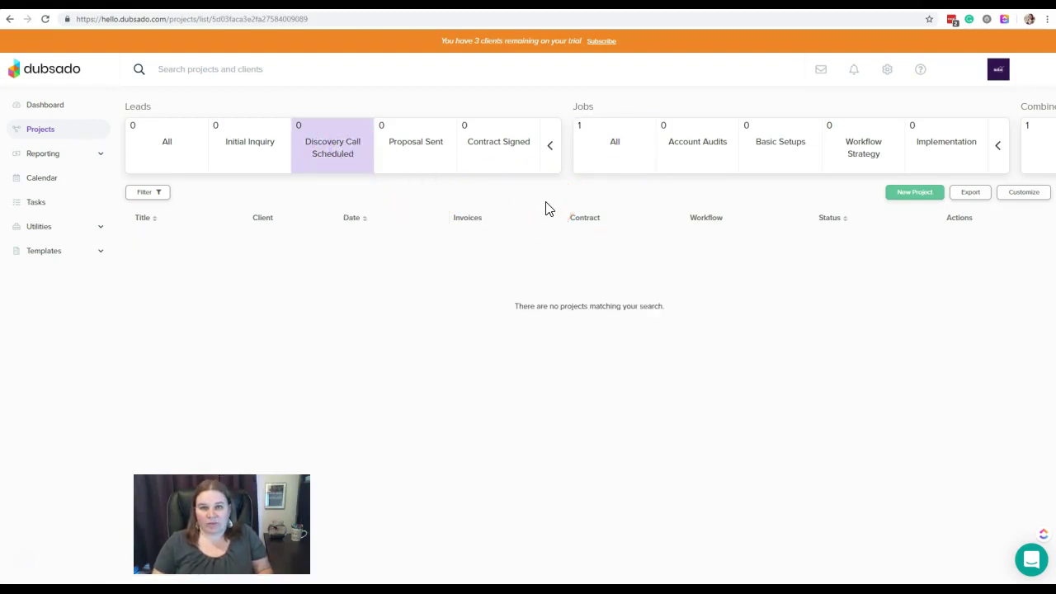
- Make Discovery Call Scheduled the default view in the project status customization and return to the projects list
left_click(1026, 195)
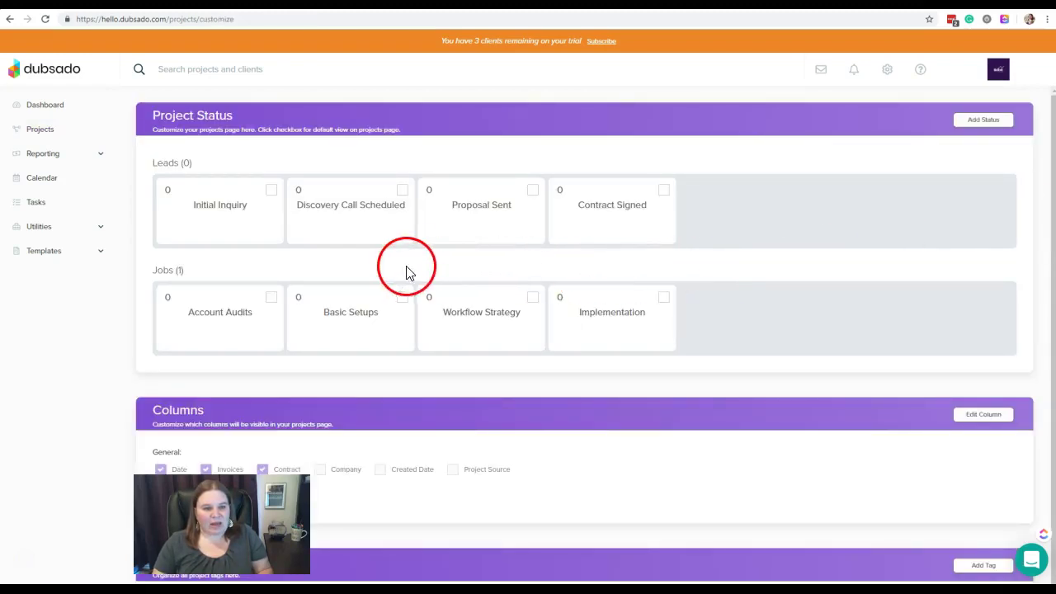
left_click(404, 192)
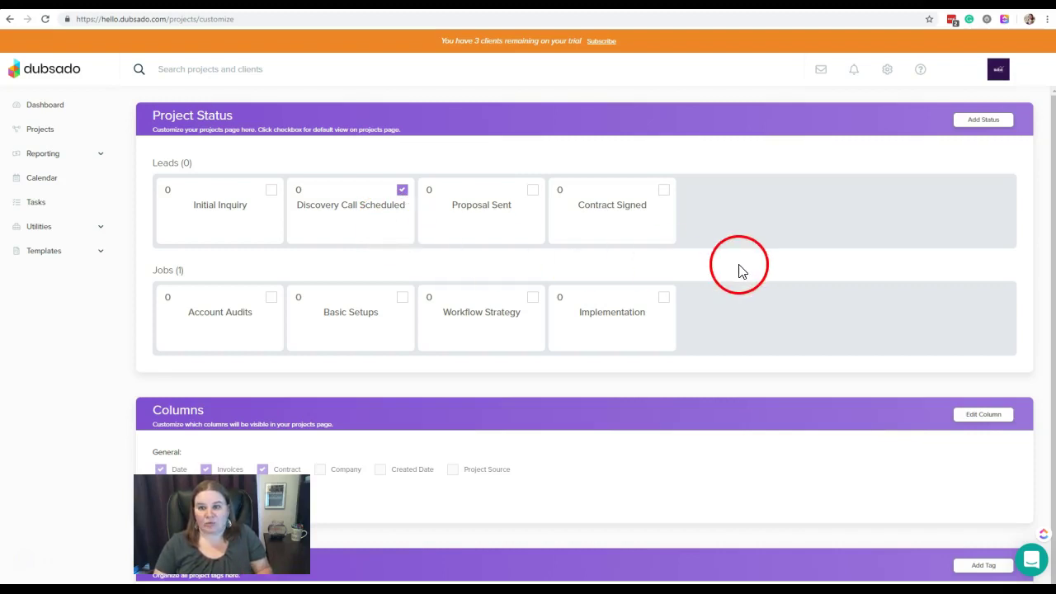
left_click(41, 131)
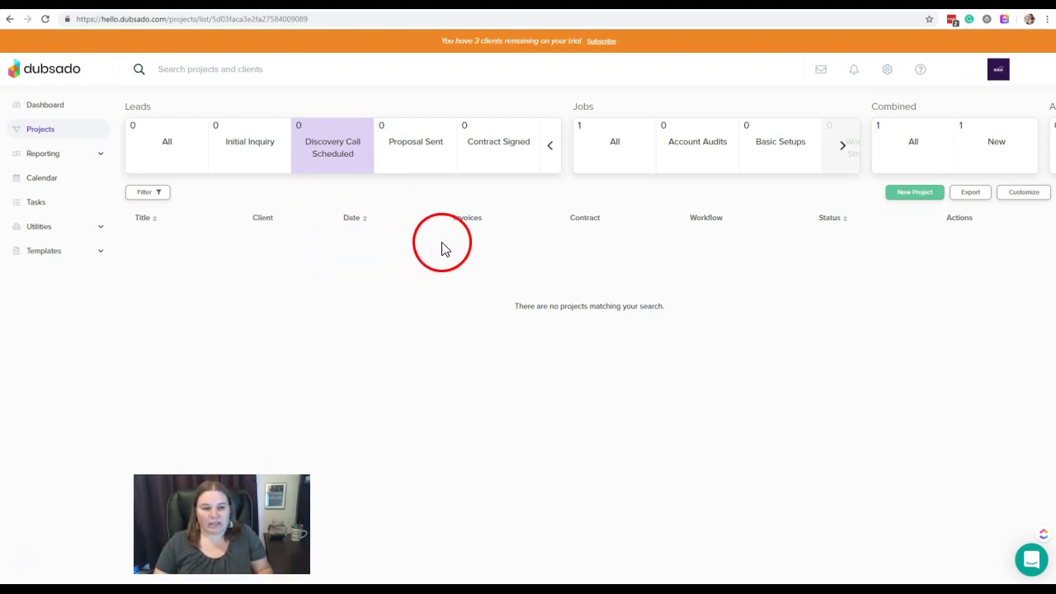
- View the projects under the Proposal Sent and Contract Signed lead statuses, and expand the full set of Jobs statuses
left_click(420, 142)
left_click(505, 154)
left_click(853, 142)
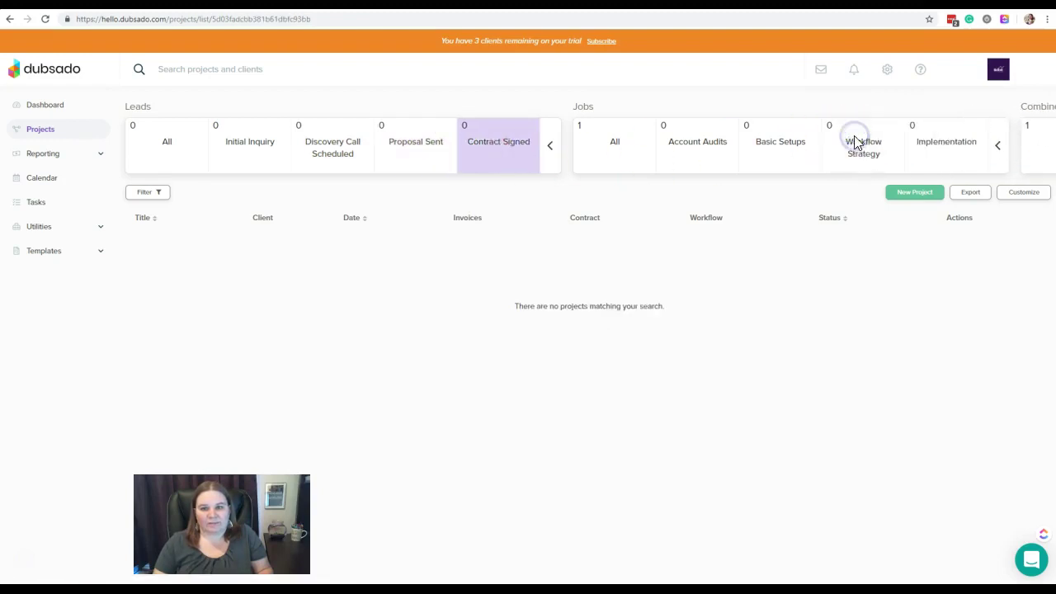
- From the list of all jobs, change Sample Job Name's status to the lead status Initial Inquiry and show the projects under that status
left_click(611, 149)
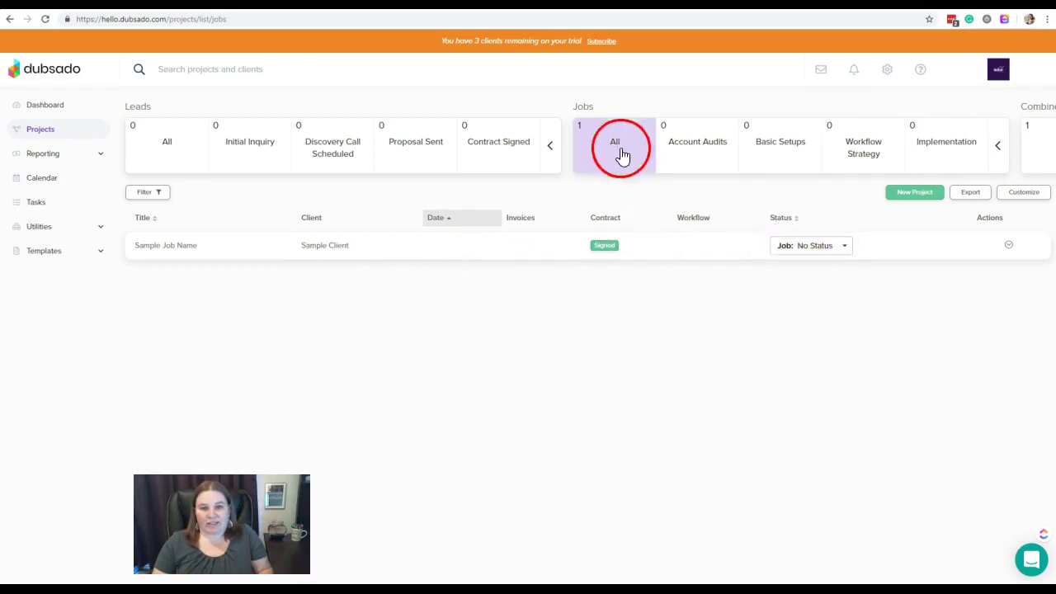
left_click(847, 248)
left_click_drag(880, 278, 878, 319)
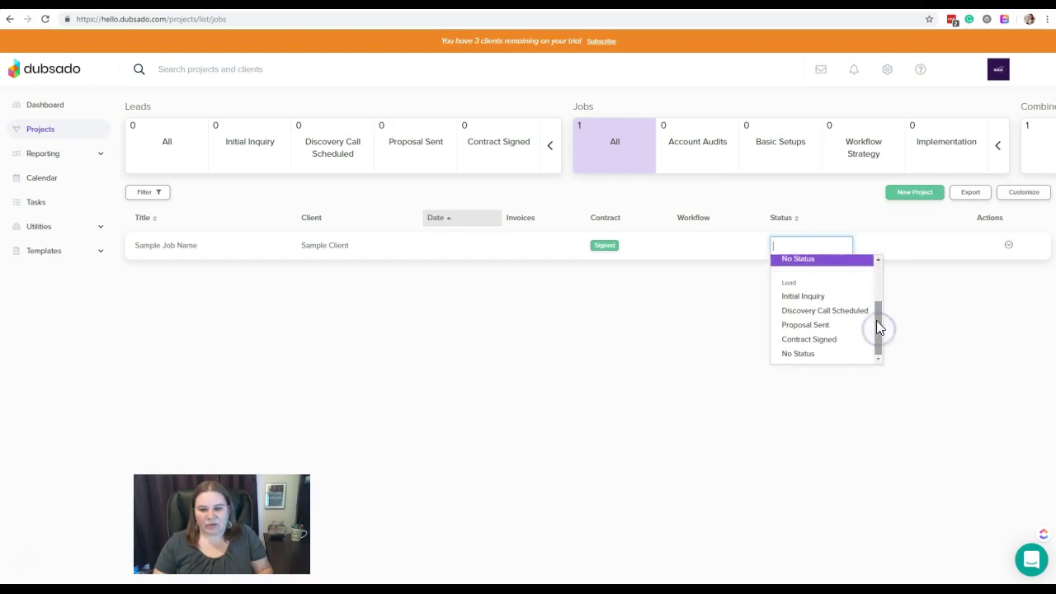
left_click(815, 297)
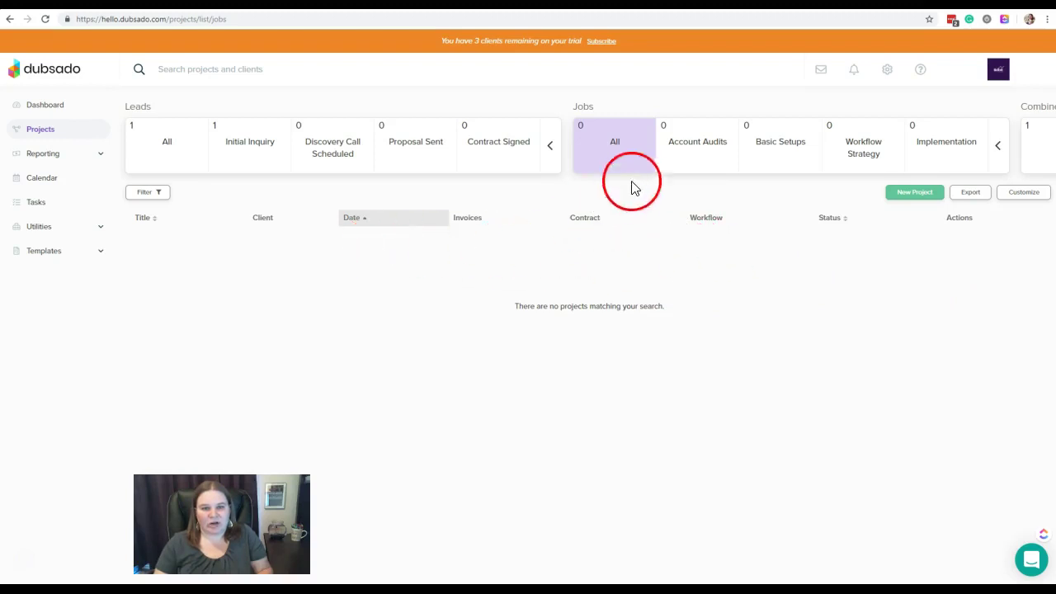
left_click(250, 156)
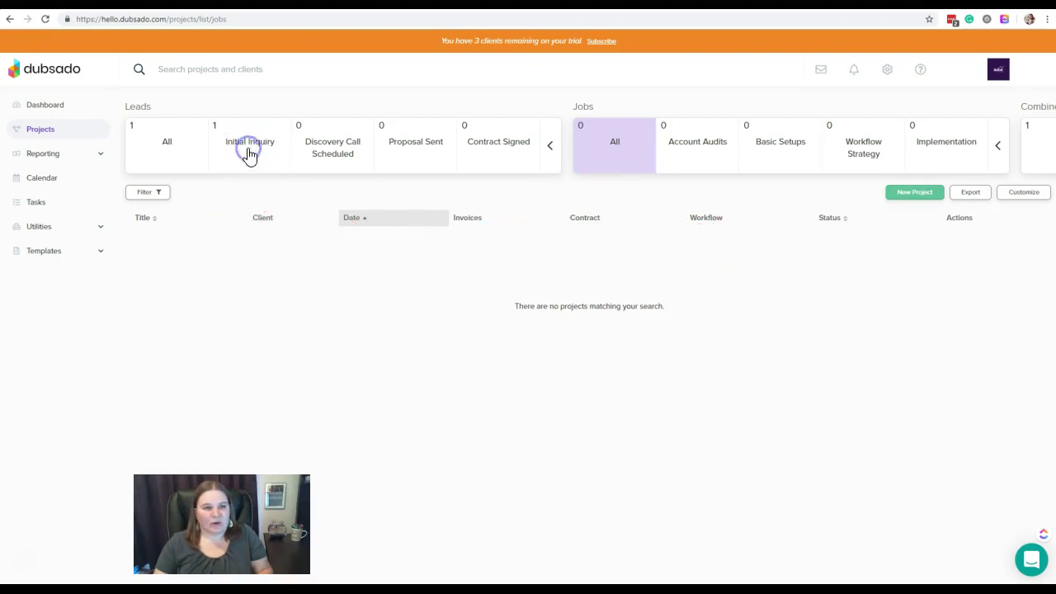
left_click(250, 174)
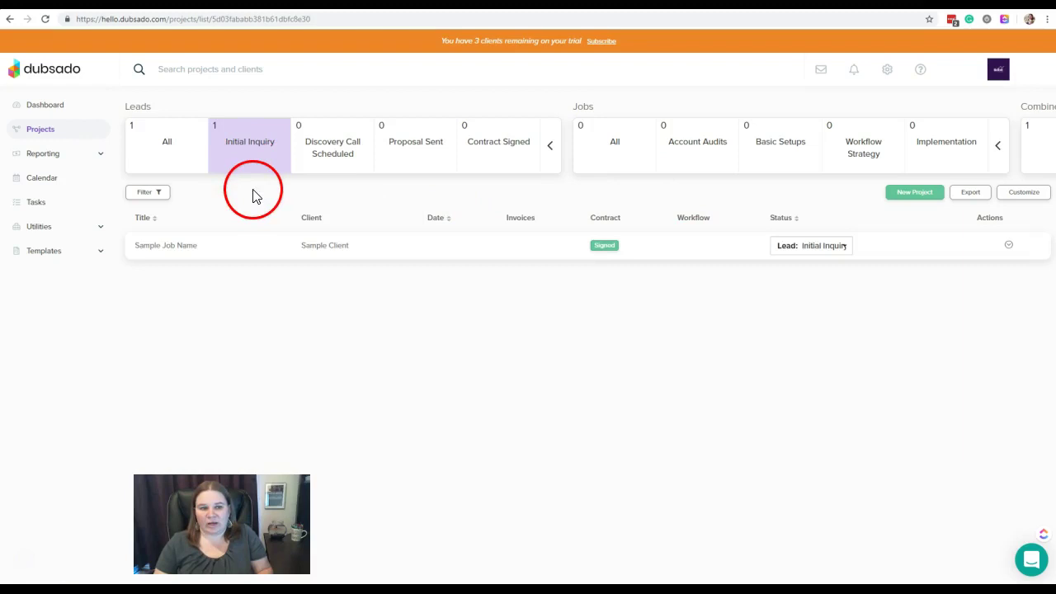